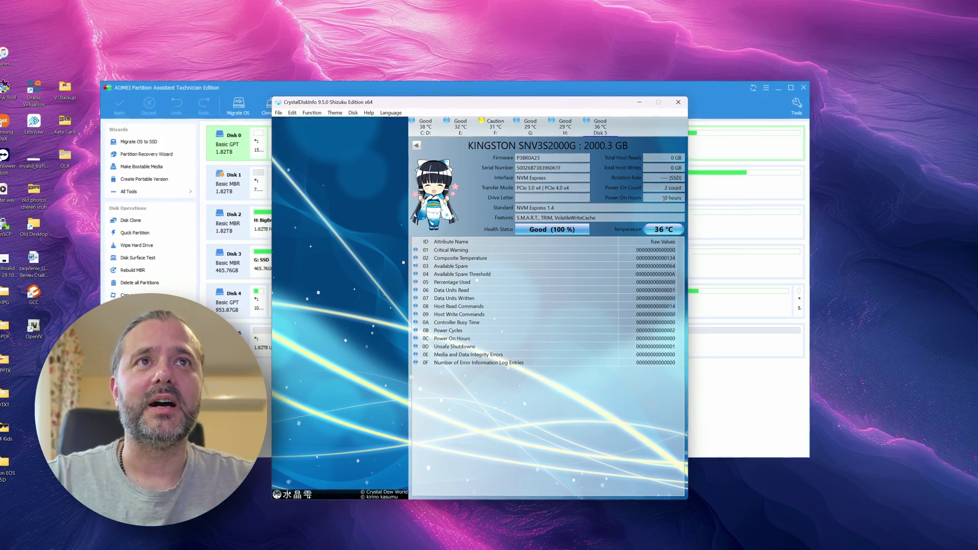
Step: Create and apply a full-size NTFS partition I: on Disk 5's 1.82TB unallocated space
click(678, 103)
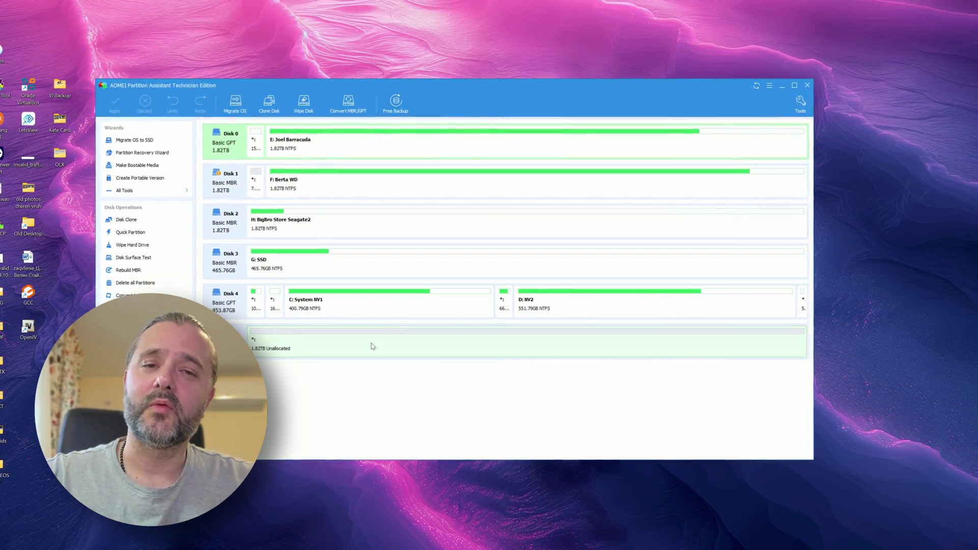
click(377, 341)
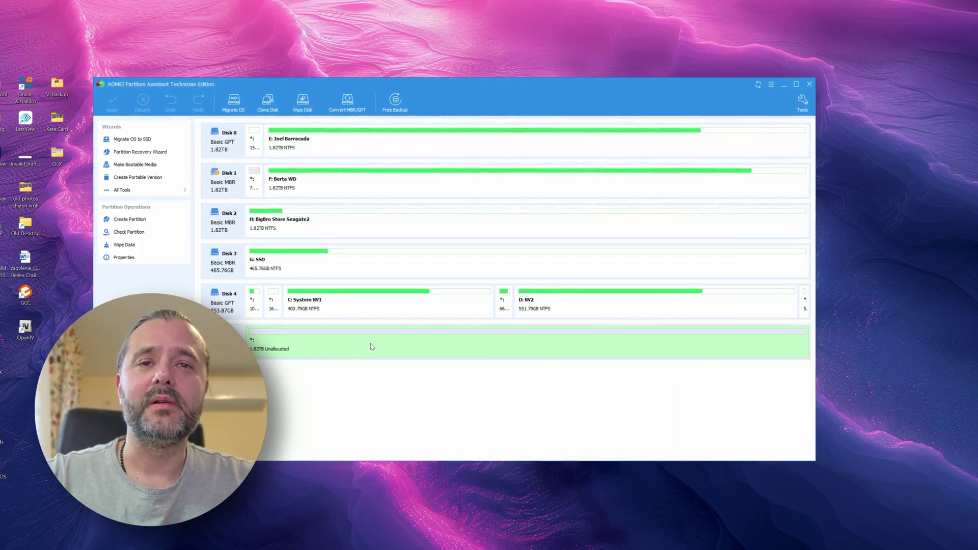
right_click(314, 340)
click(351, 430)
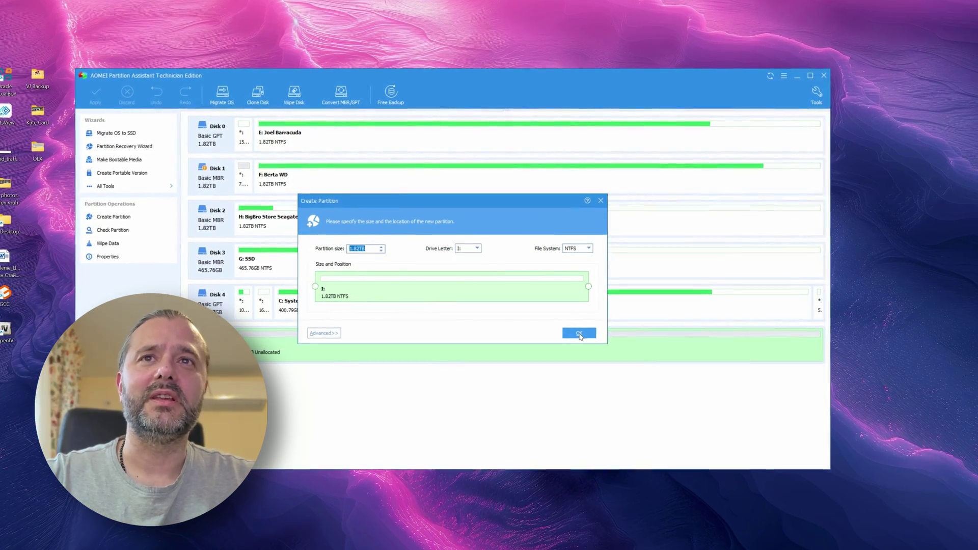
click(573, 335)
click(93, 96)
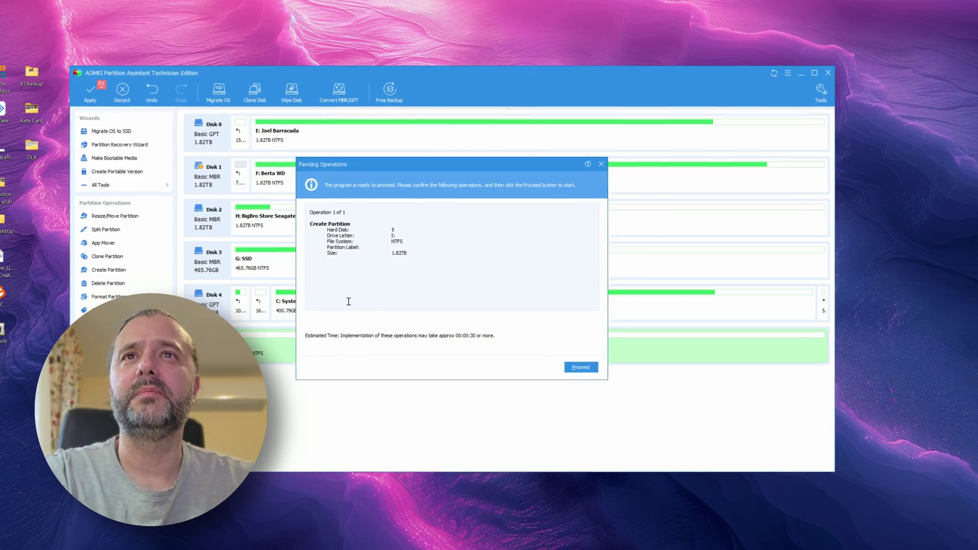
click(582, 367)
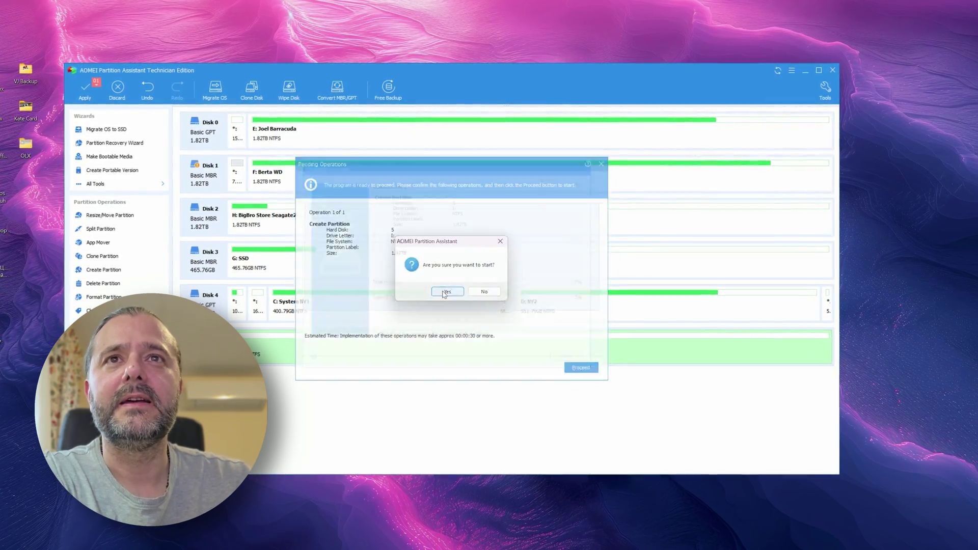
click(445, 292)
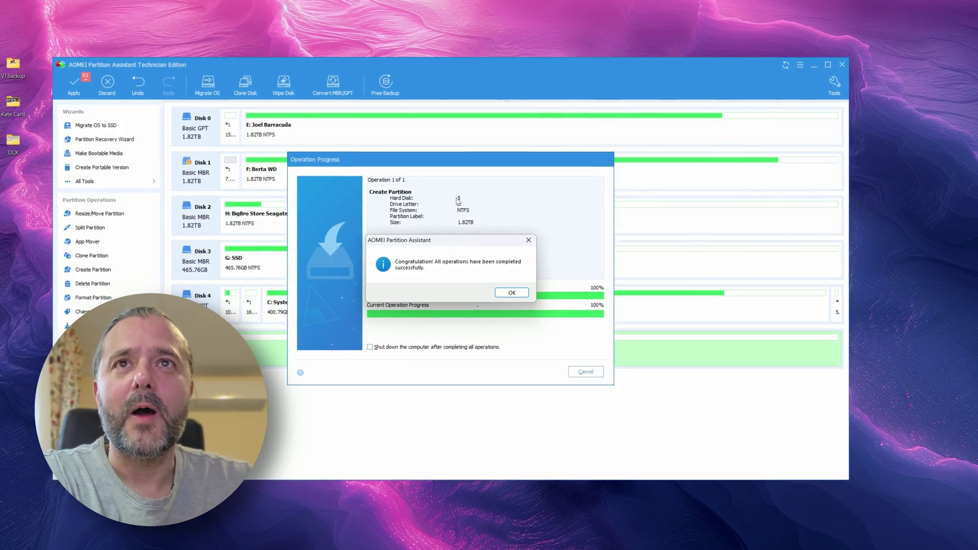
key(Return)
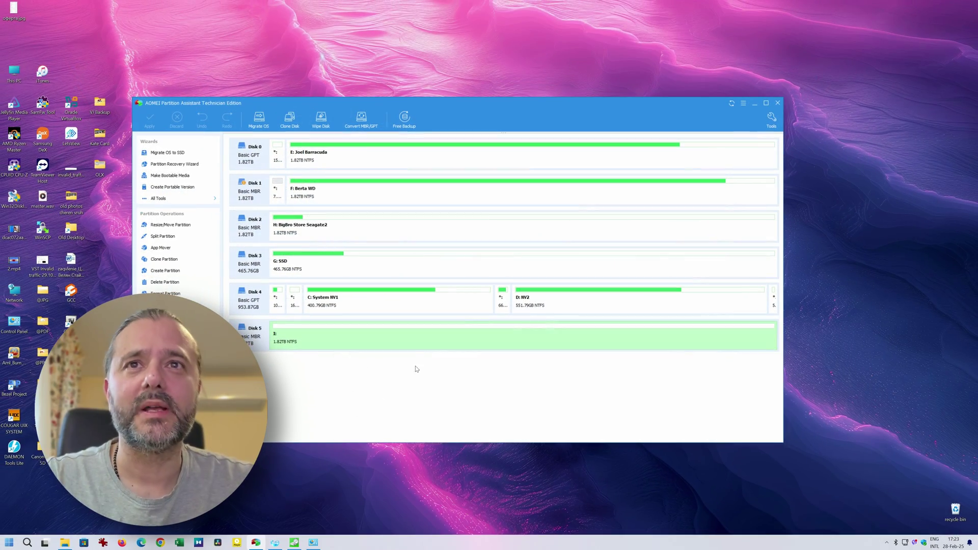
Step: Label the new I: partition Davinci
right_click(404, 362)
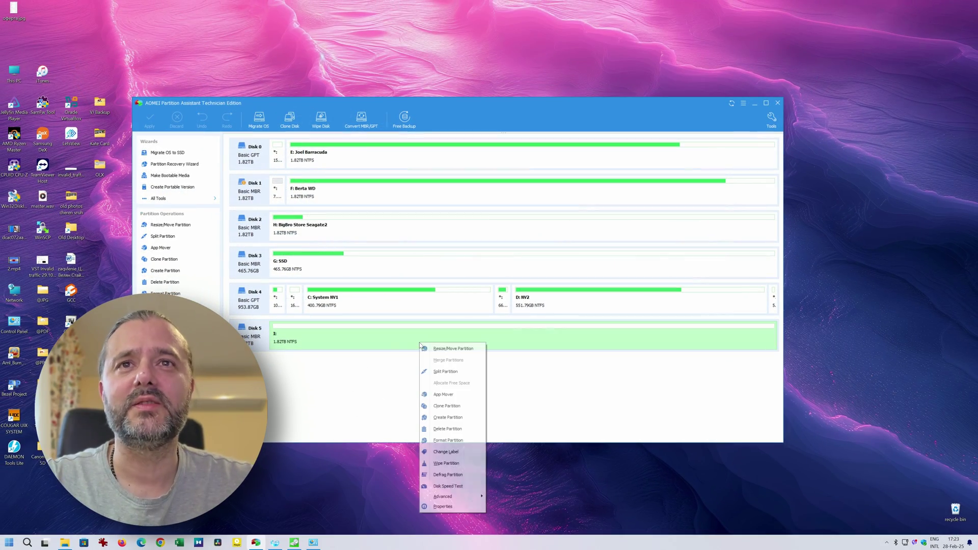
click(446, 451)
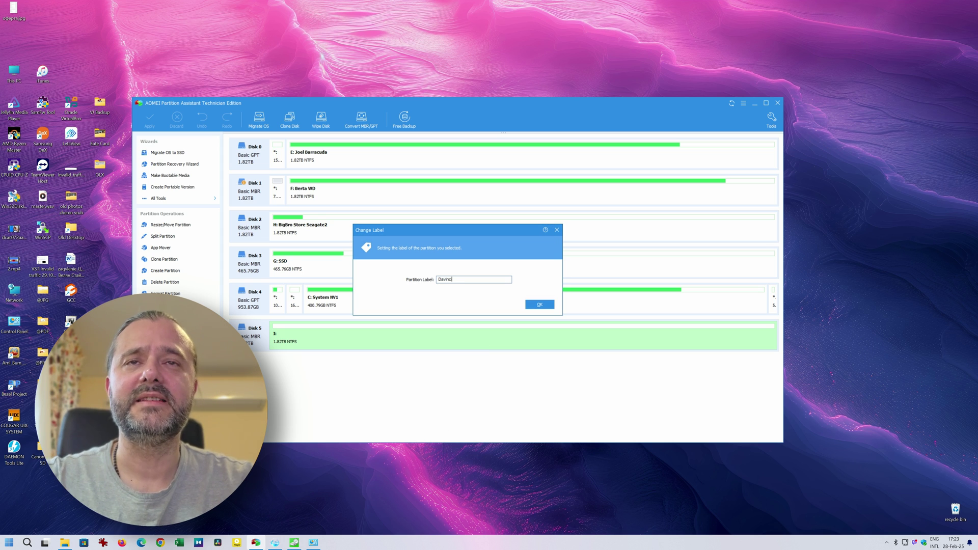
click(540, 304)
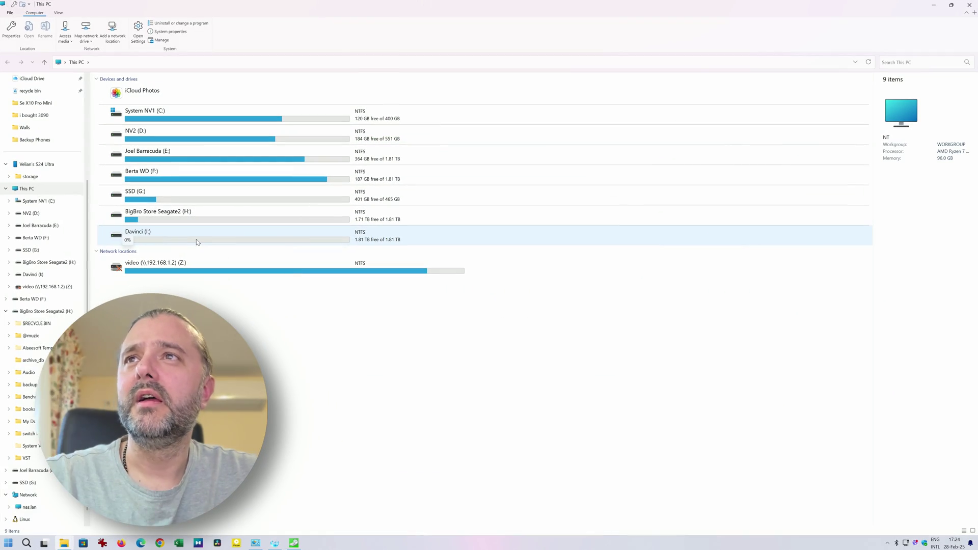
Step: Open the Davinci (I:) drive to check its contents, then close File Explorer
double_click(195, 240)
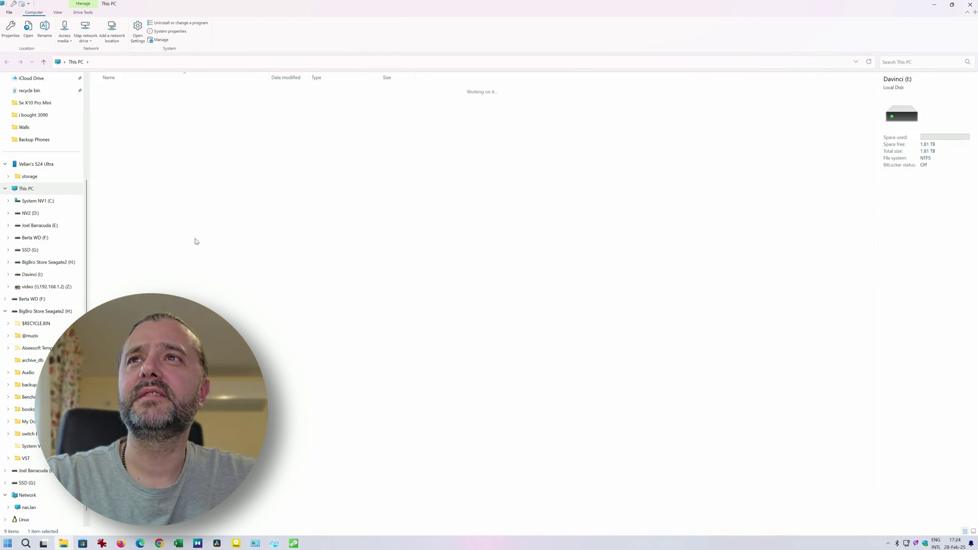
click(972, 4)
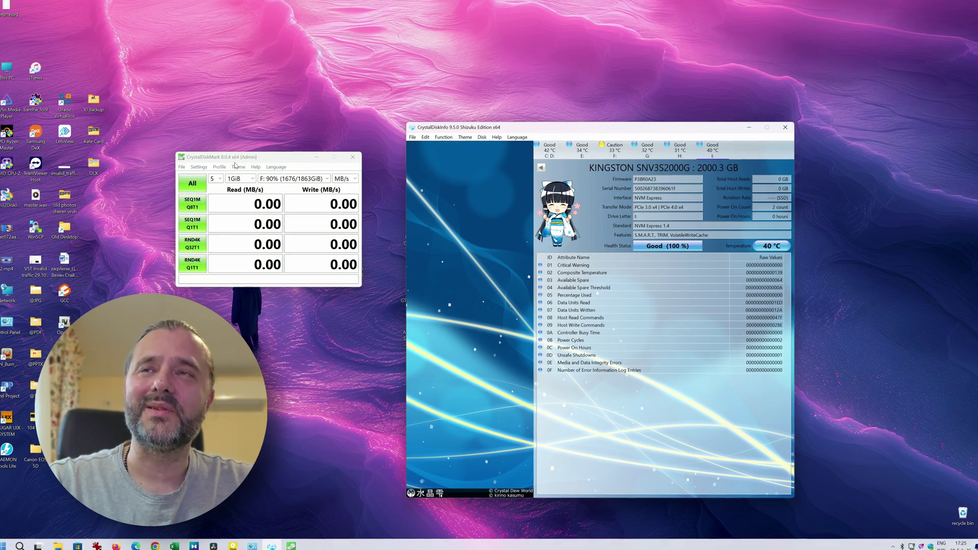
Step: Set CrystalDiskMark's test drive to I: 0% (0/1863GiB)
click(260, 179)
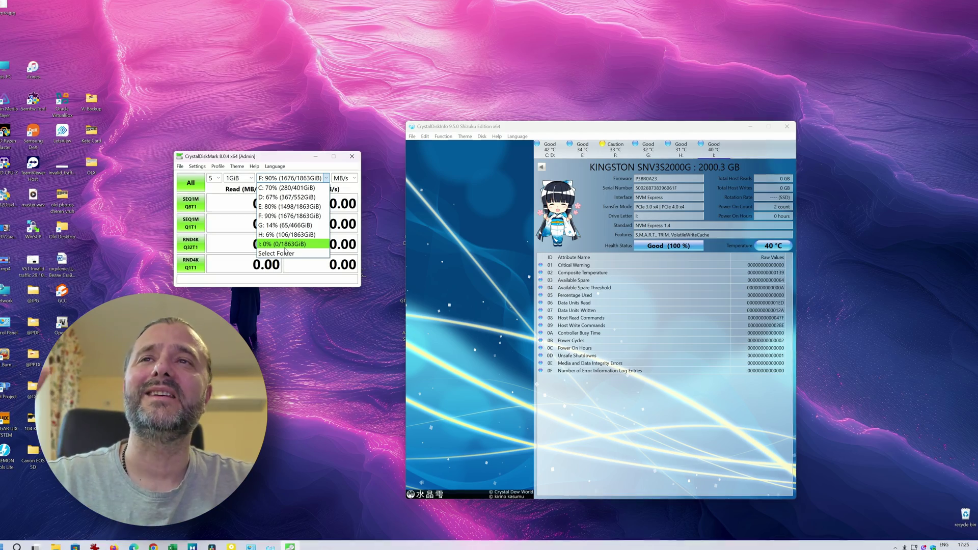
click(284, 247)
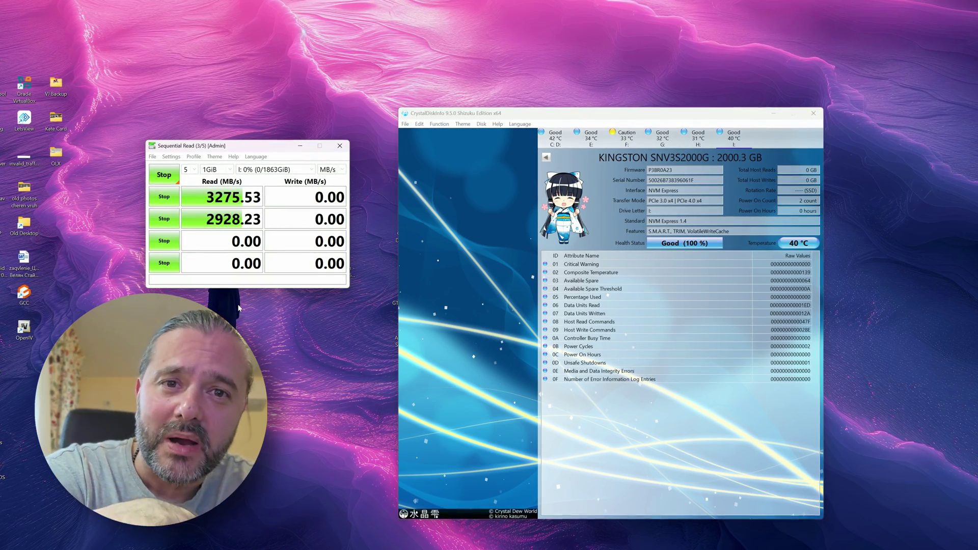
Step: Compare the SKC3000S1024G and SNV3S2000G readouts, ending on the WDC F: drive (Caution, 34 °C)
click(569, 144)
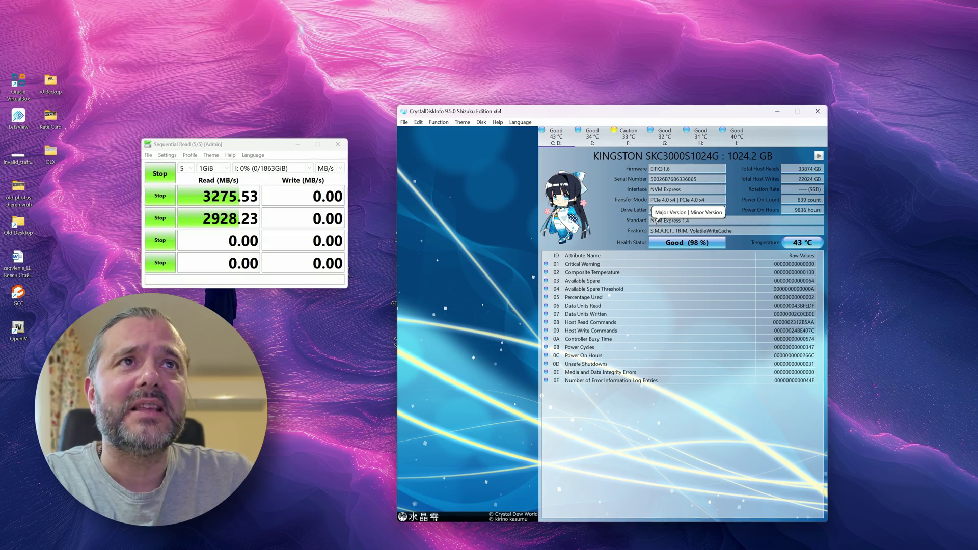
mouse_move(673, 228)
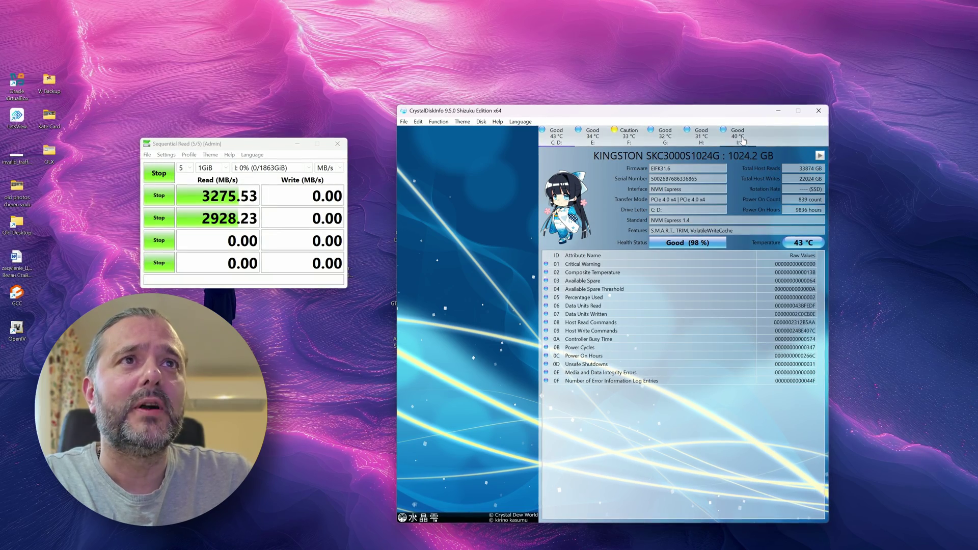
key(End)
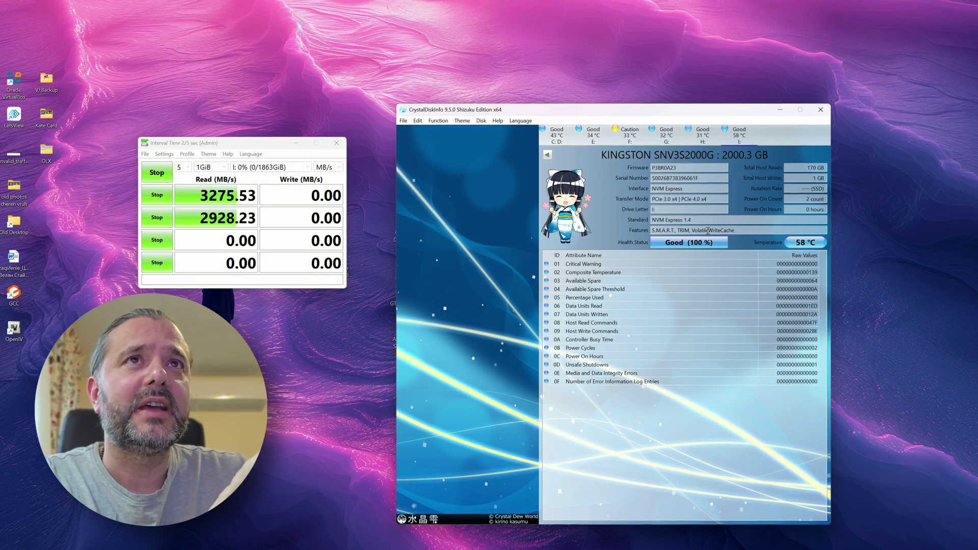
click(557, 135)
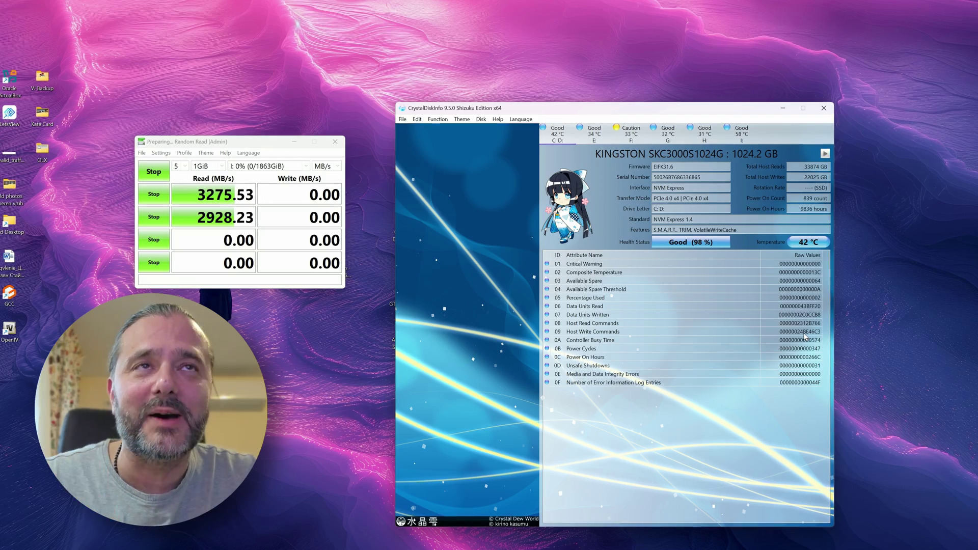
click(745, 134)
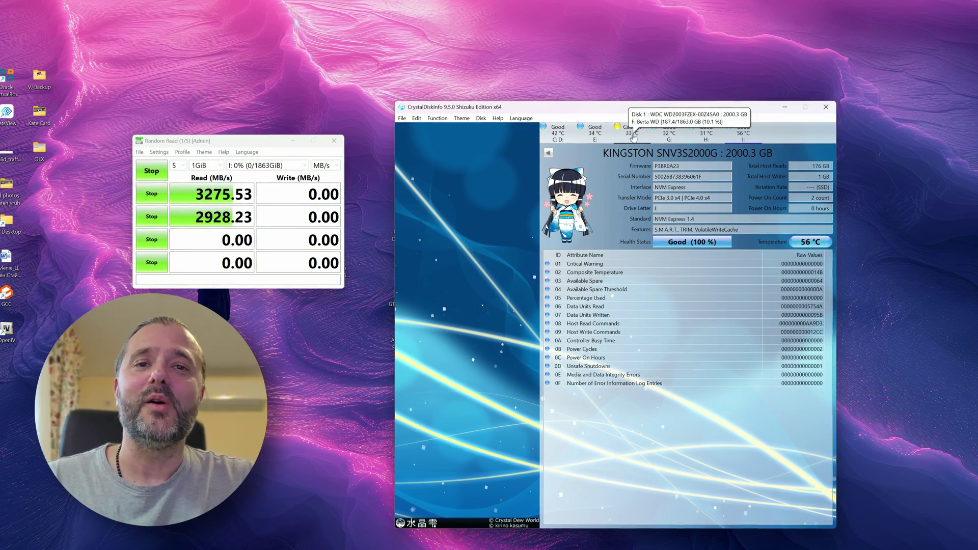
click(634, 136)
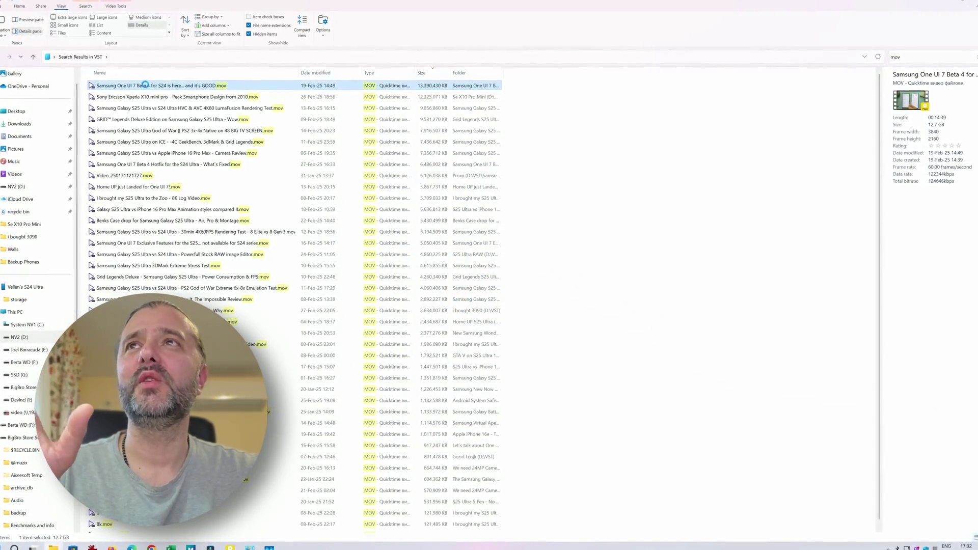
Step: Copy the Samsung One UI 7 Beta 4 .mov from VST onto Davinci (I:) with TeraCopy
right_click(145, 85)
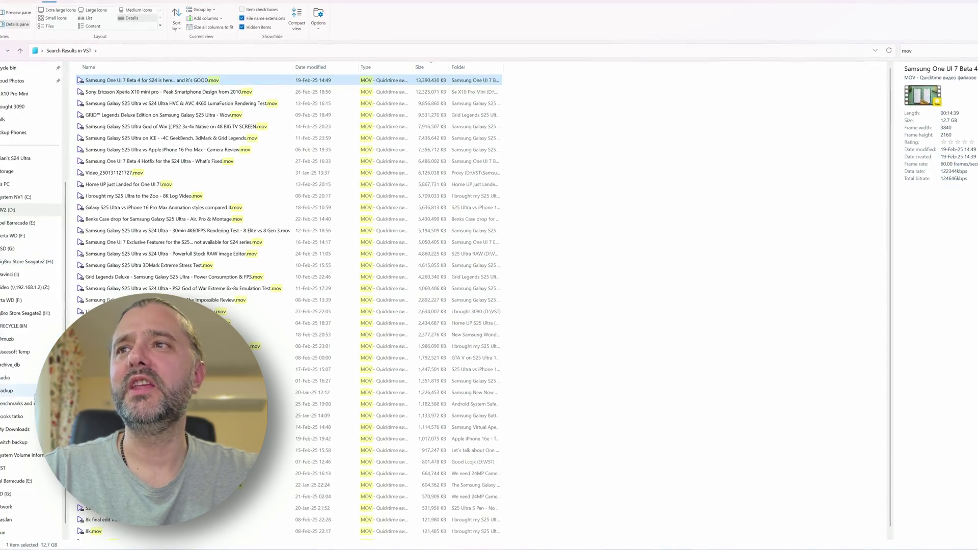
click(12, 277)
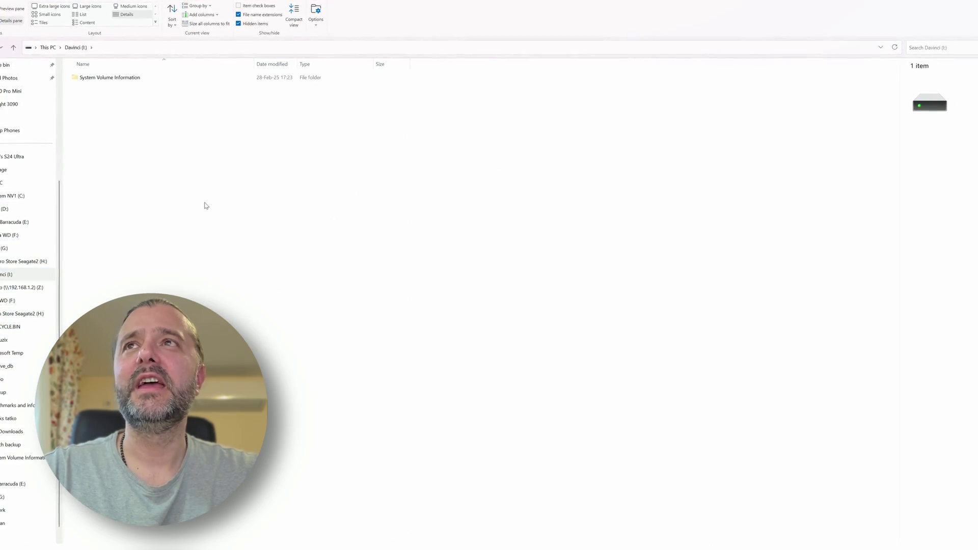
click(235, 269)
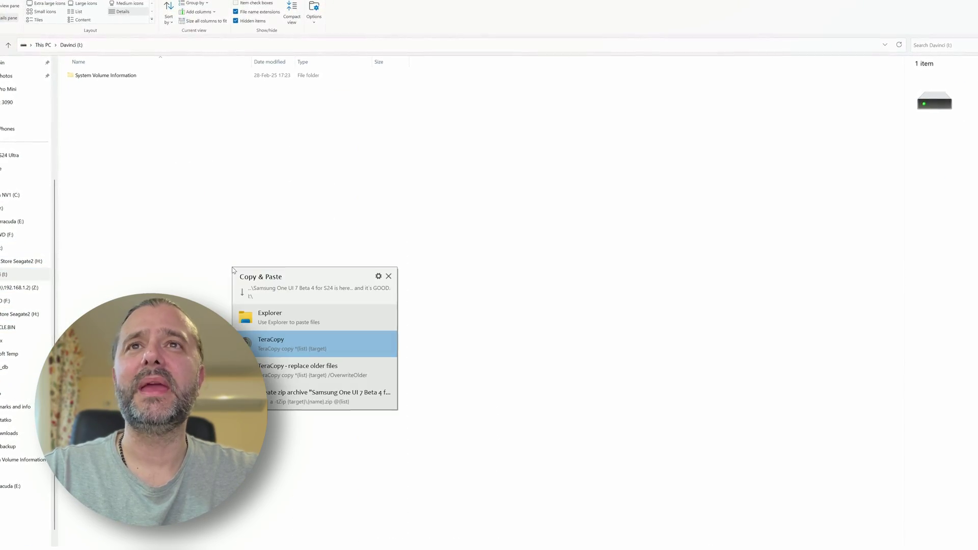
click(315, 349)
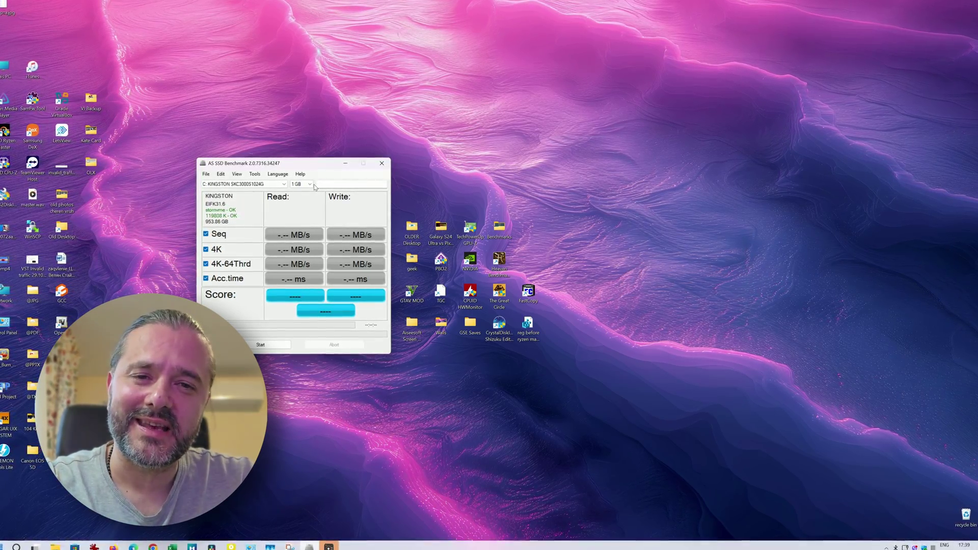
Step: Select I: KINGSTON SNV3S2000G as the AS SSD Benchmark test drive
click(265, 184)
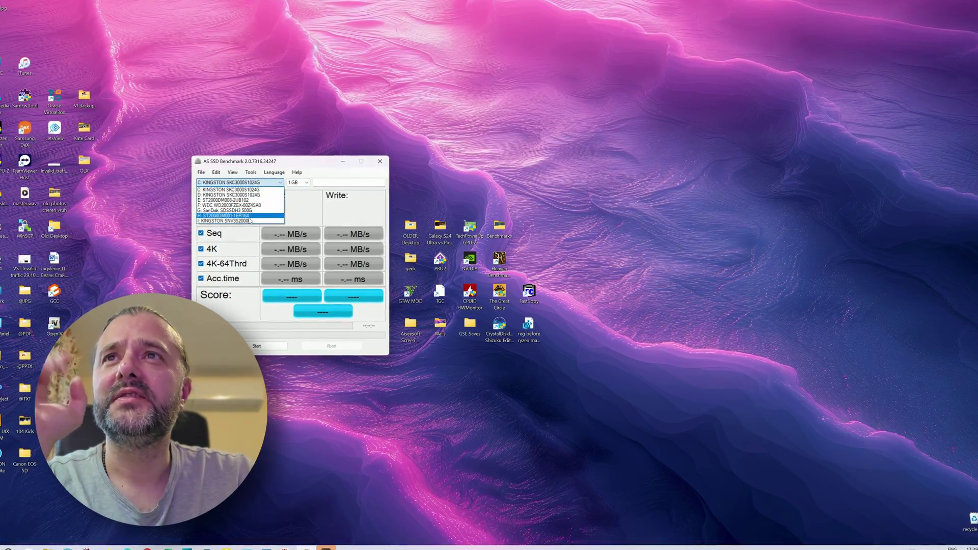
click(245, 205)
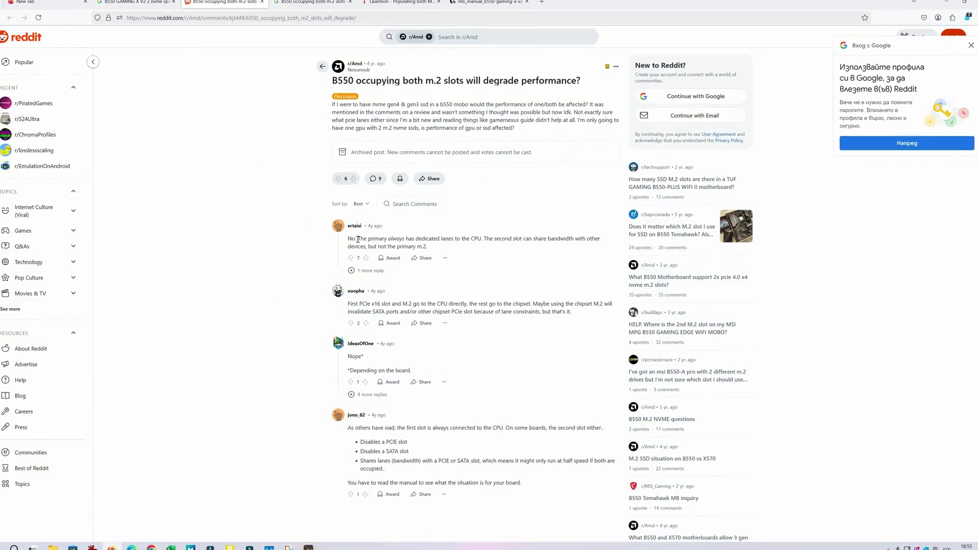
Step: Highlight the Reddit replies on second M.2 slot lane sharing and the datasheet's chipset mention
drag(347, 238, 563, 240)
drag(481, 238, 594, 238)
click(356, 390)
scroll(356, 390, down, 1)
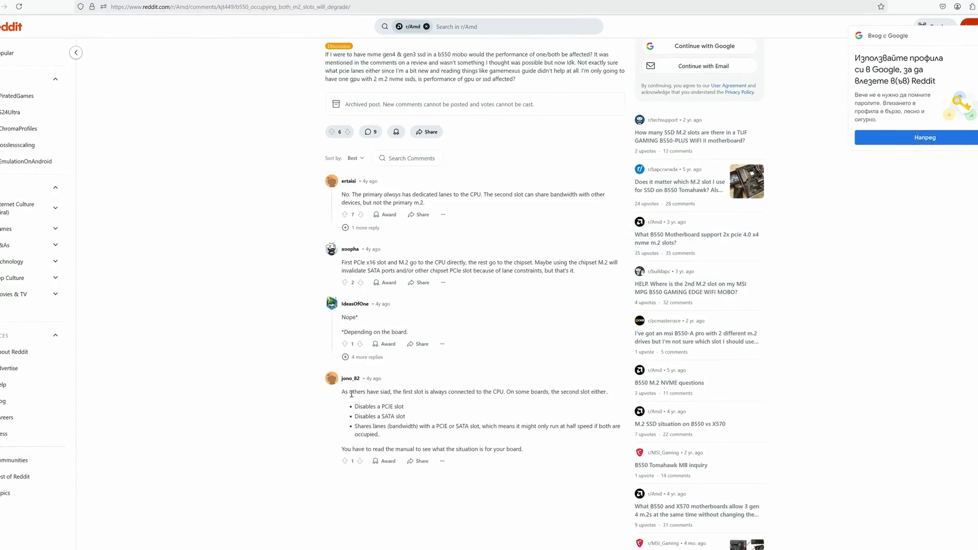
drag(352, 394, 609, 394)
drag(355, 406, 360, 406)
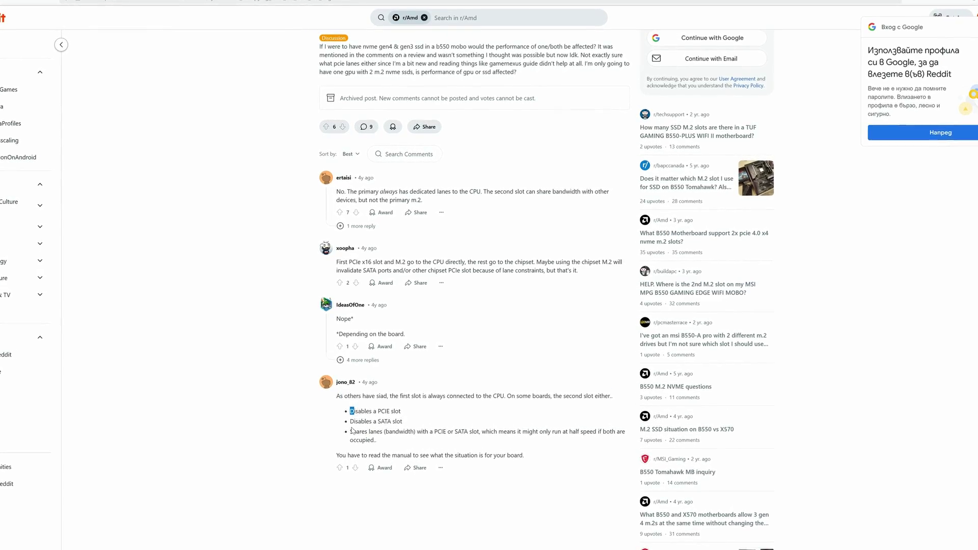
click(352, 431)
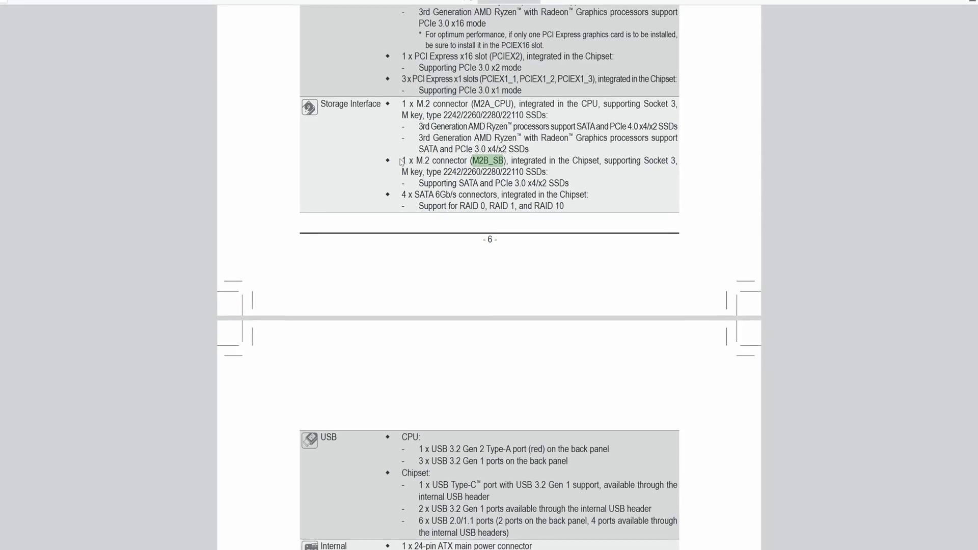
drag(600, 159, 418, 147)
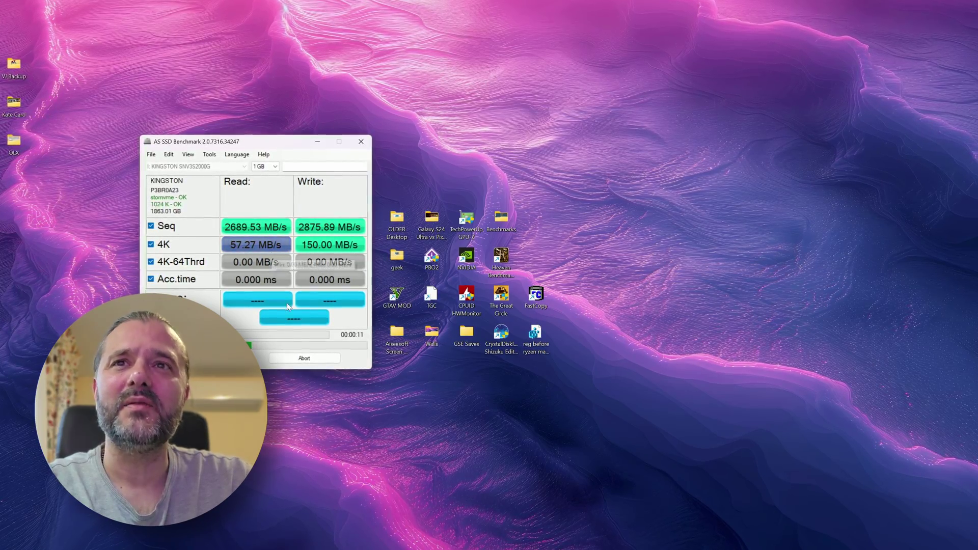
Step: Abort the SNV3S2000G run and switch AS SSD to C: KINGSTON SKC3000S1024G
click(305, 358)
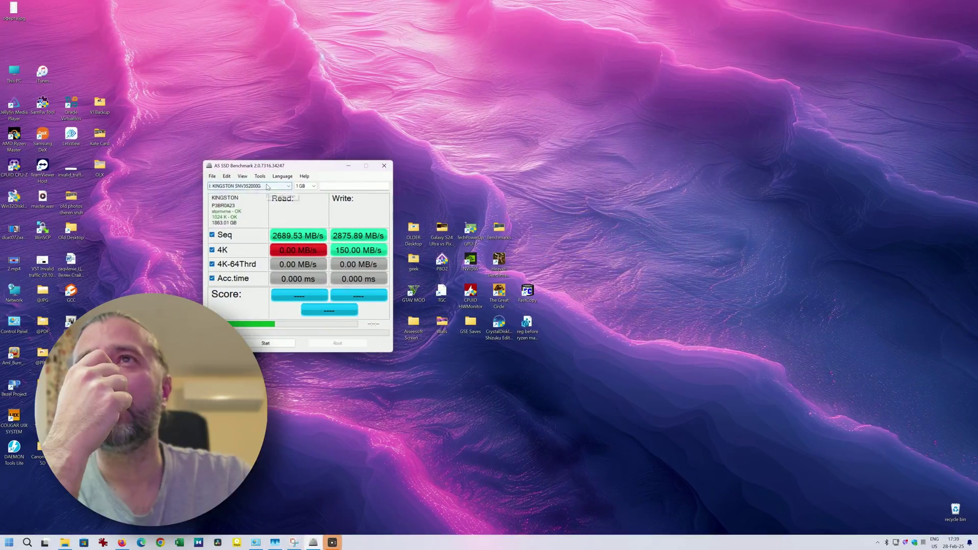
click(211, 165)
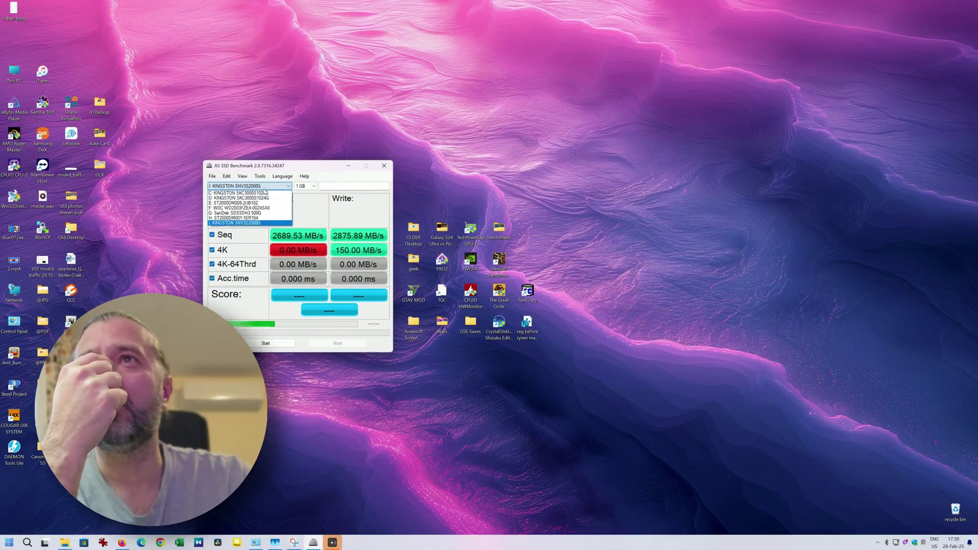
click(264, 193)
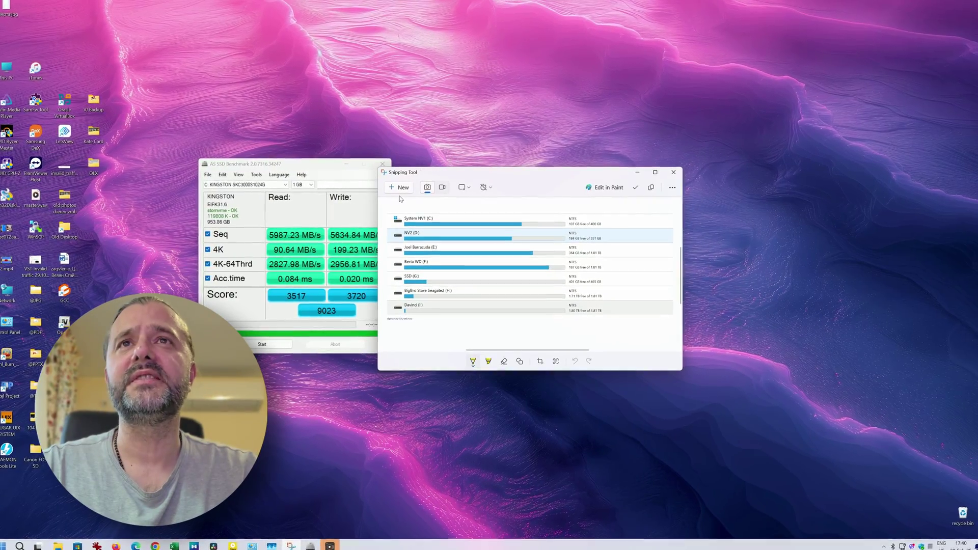
Step: Snip the C: drive's 9023-score AS SSD results, enlarge the preview, and reselect drive I:
click(401, 188)
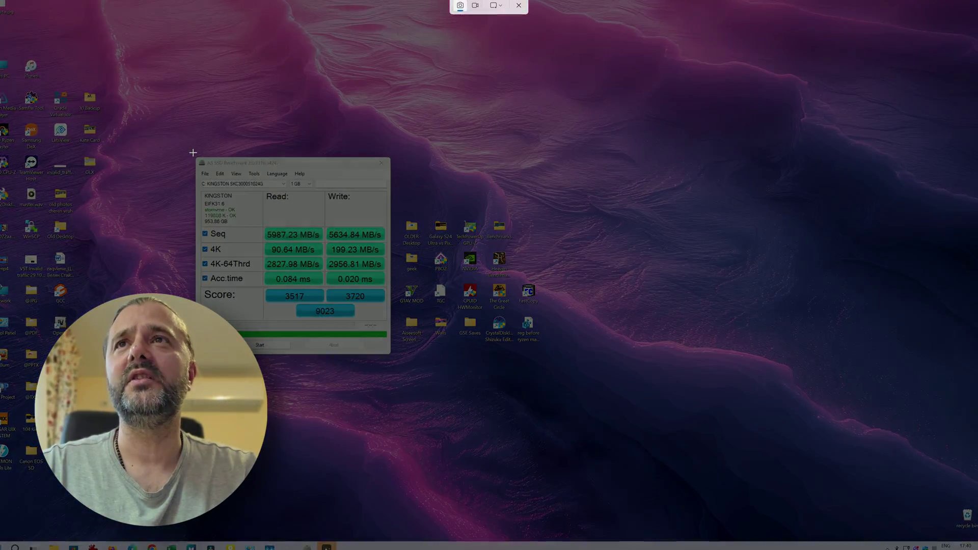
click(391, 357)
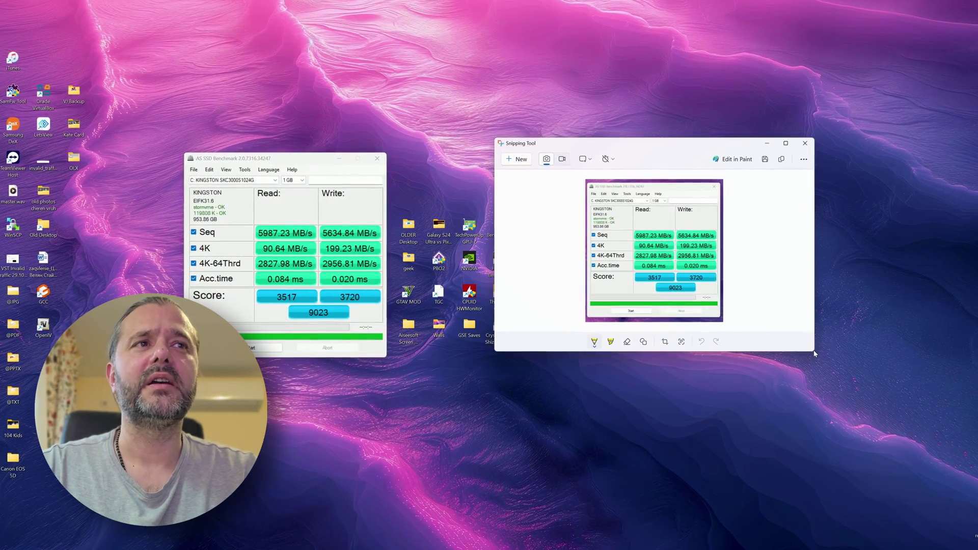
drag(814, 353, 865, 401)
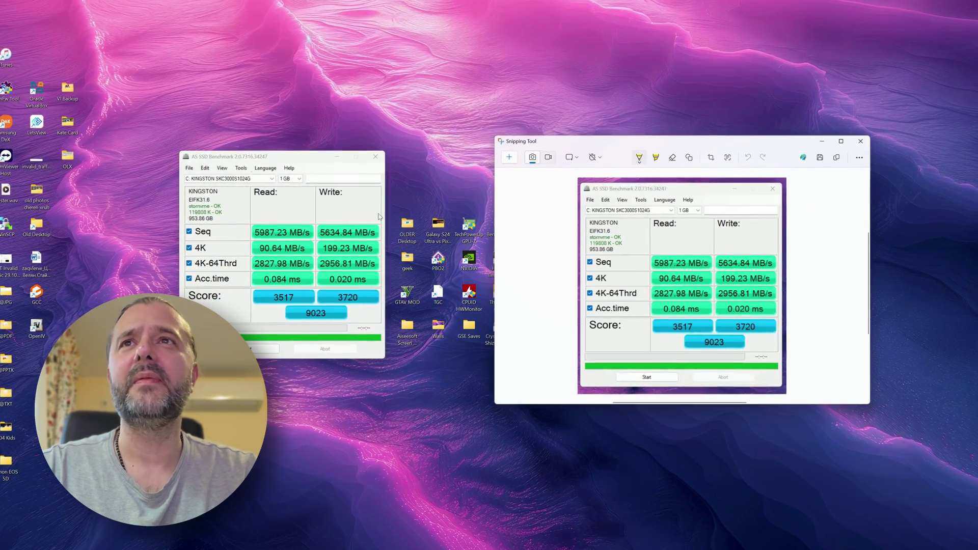
click(245, 178)
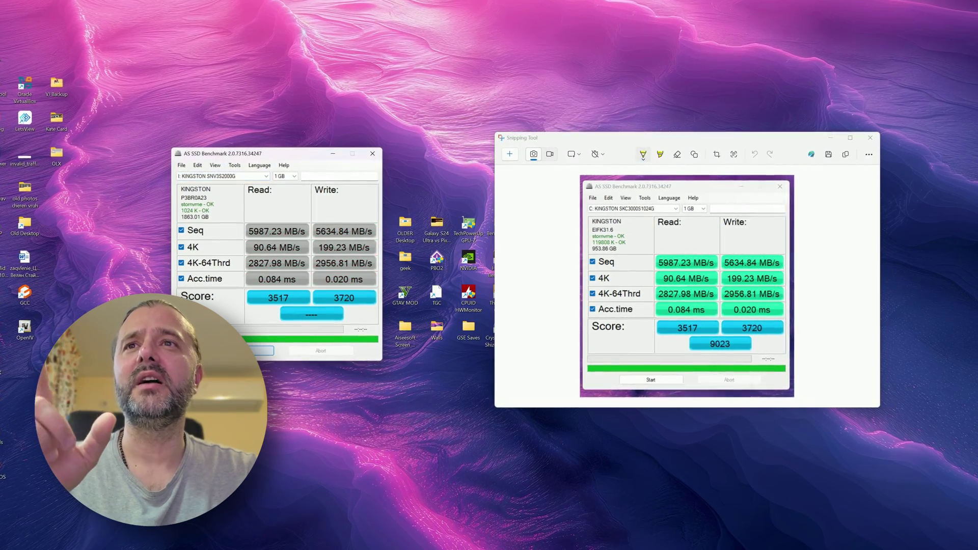